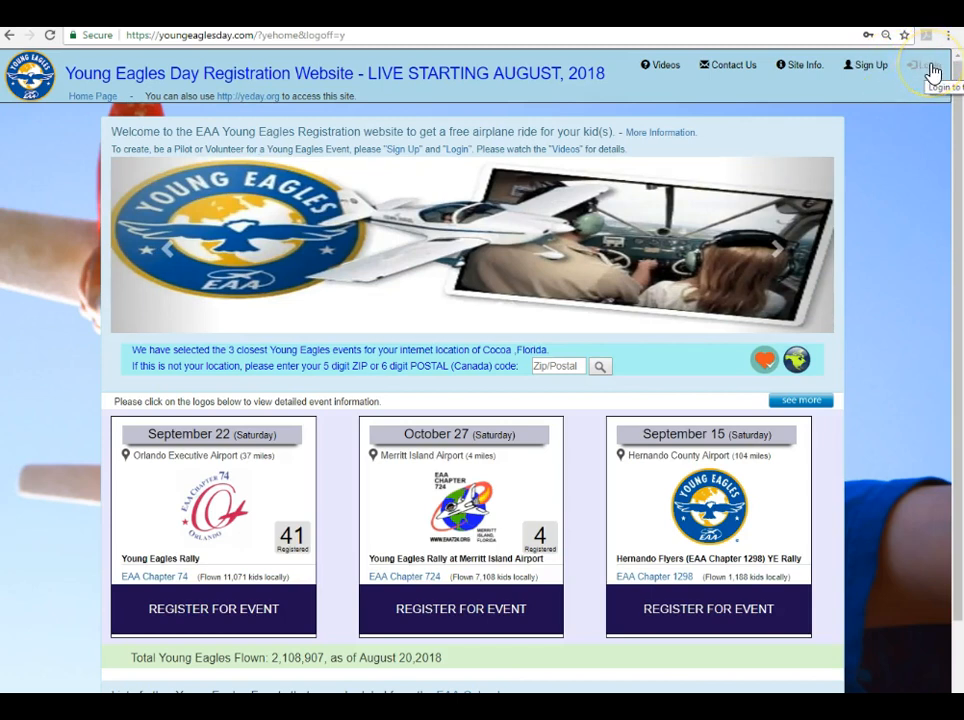
Log in with the saved credentials and start creating a new Young Eagles event
{"action": "left_click", "coordinate": [932, 72]}
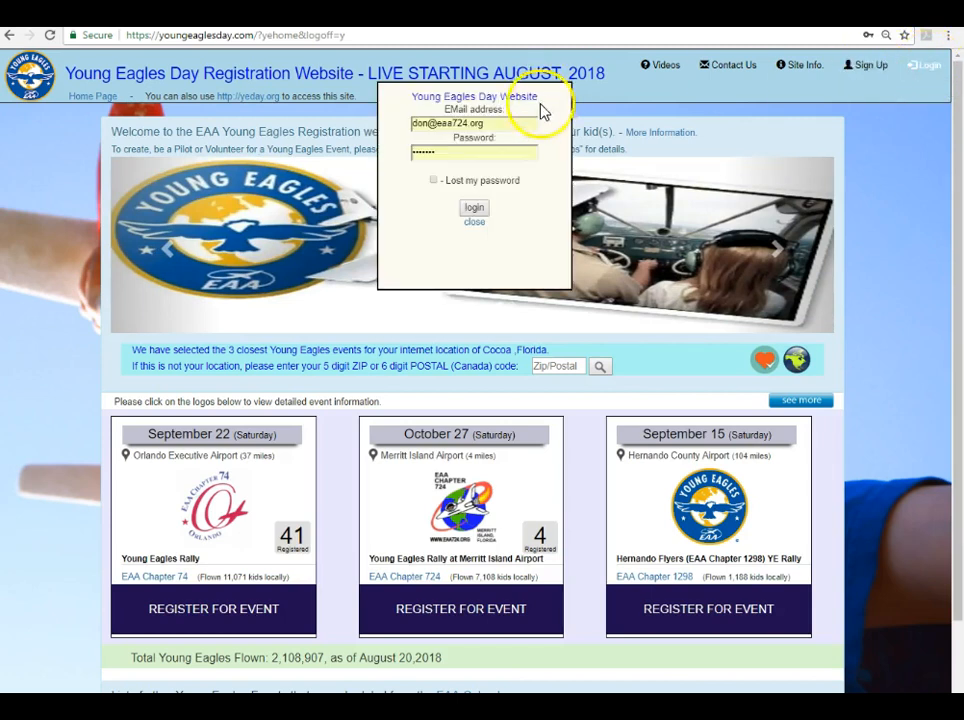
{"action": "left_click", "coordinate": [474, 208]}
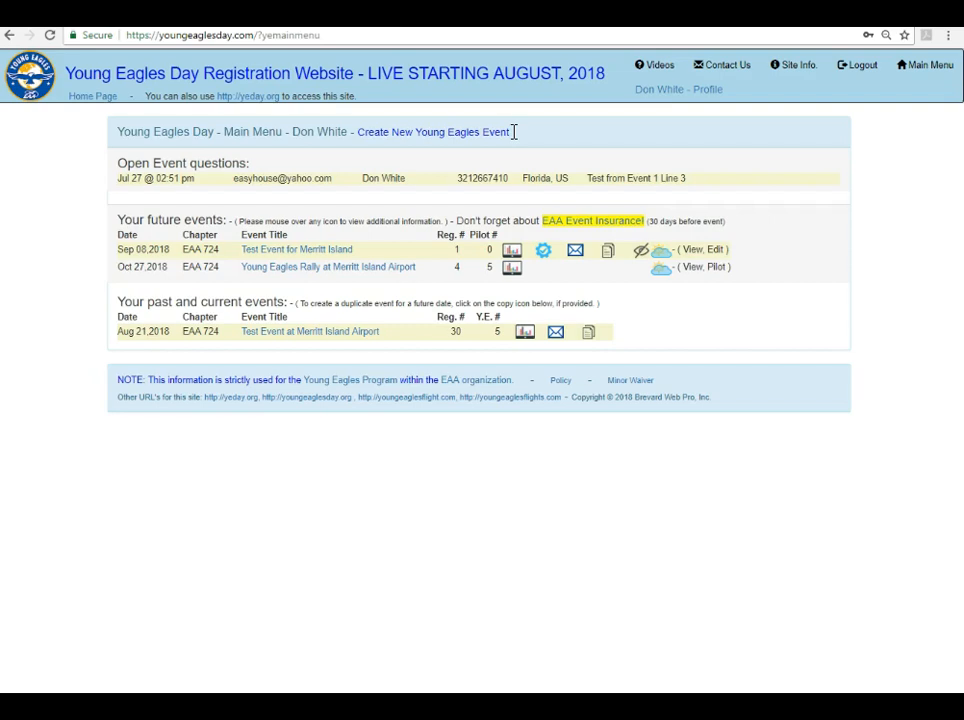
{"action": "left_click", "coordinate": [462, 135]}
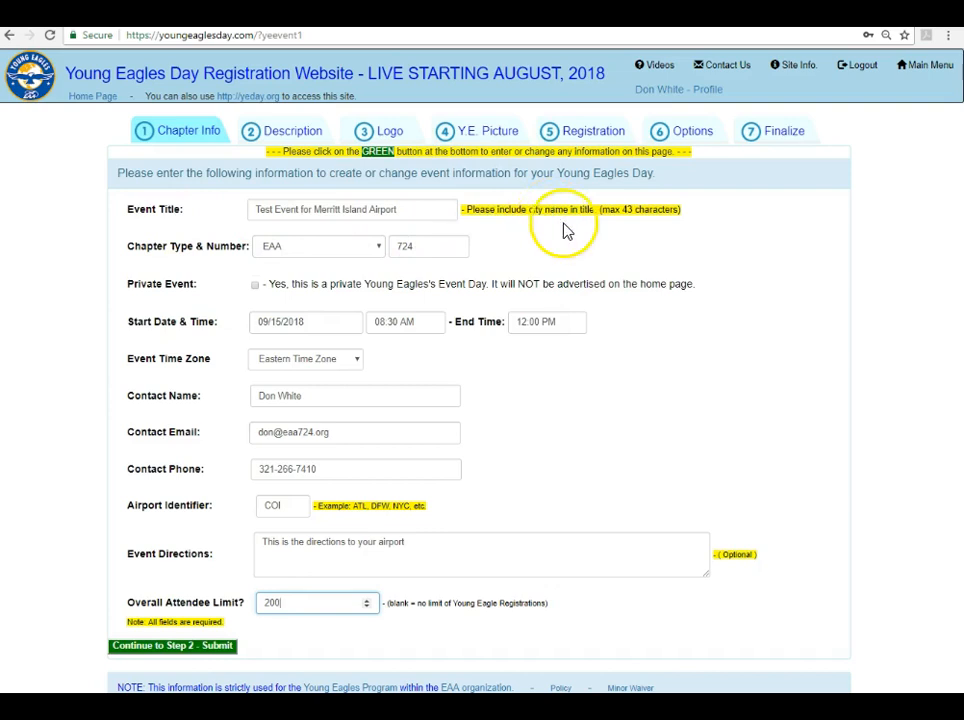
Choose EAA as the chapter type, check the chapter number and start date calendar, and submit the chapter information
{"action": "left_click", "coordinate": [312, 256]}
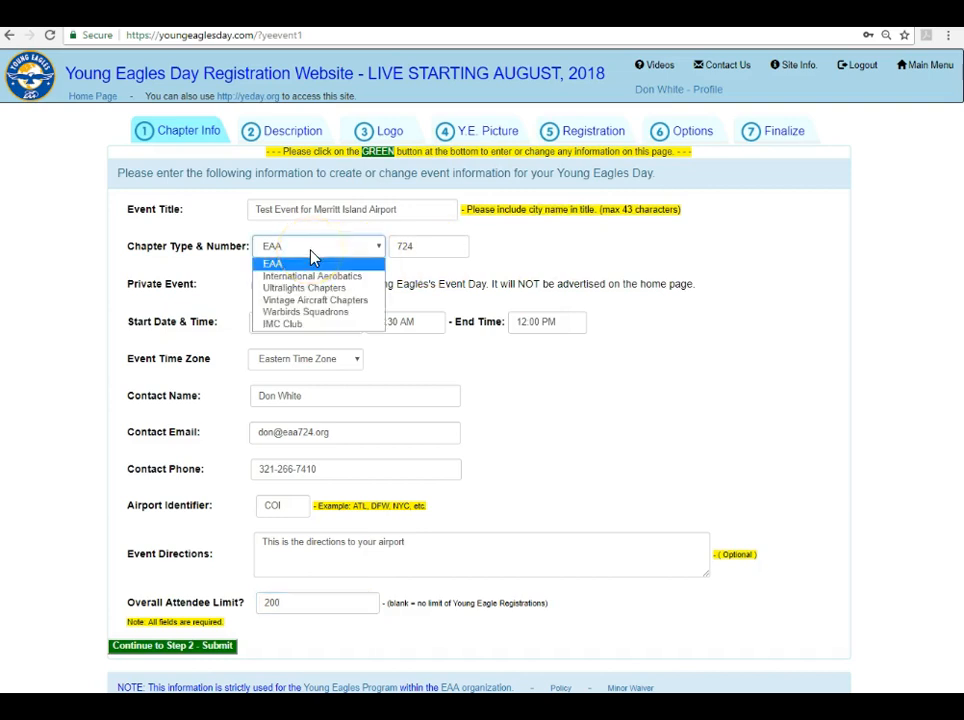
{"action": "left_click", "coordinate": [312, 262]}
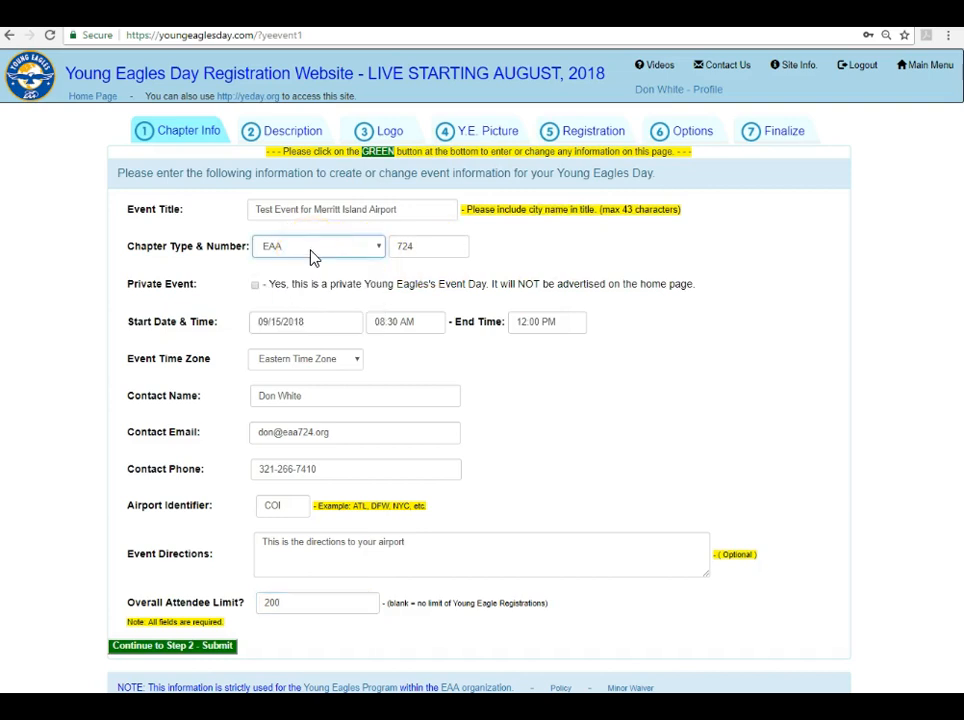
{"action": "left_click", "coordinate": [433, 247]}
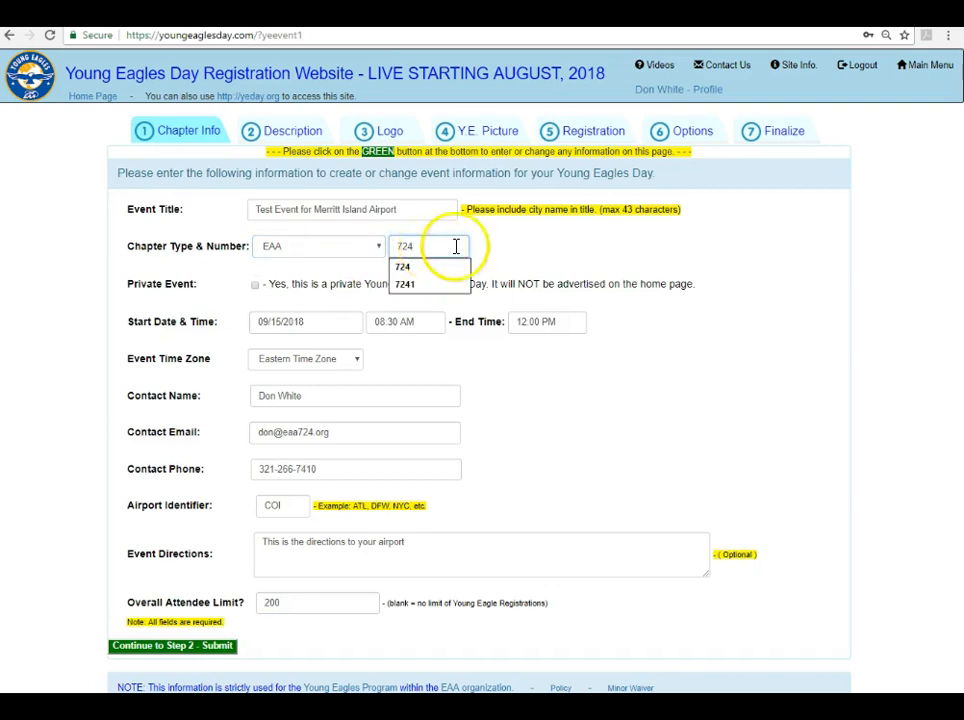
{"action": "left_click", "coordinate": [496, 253]}
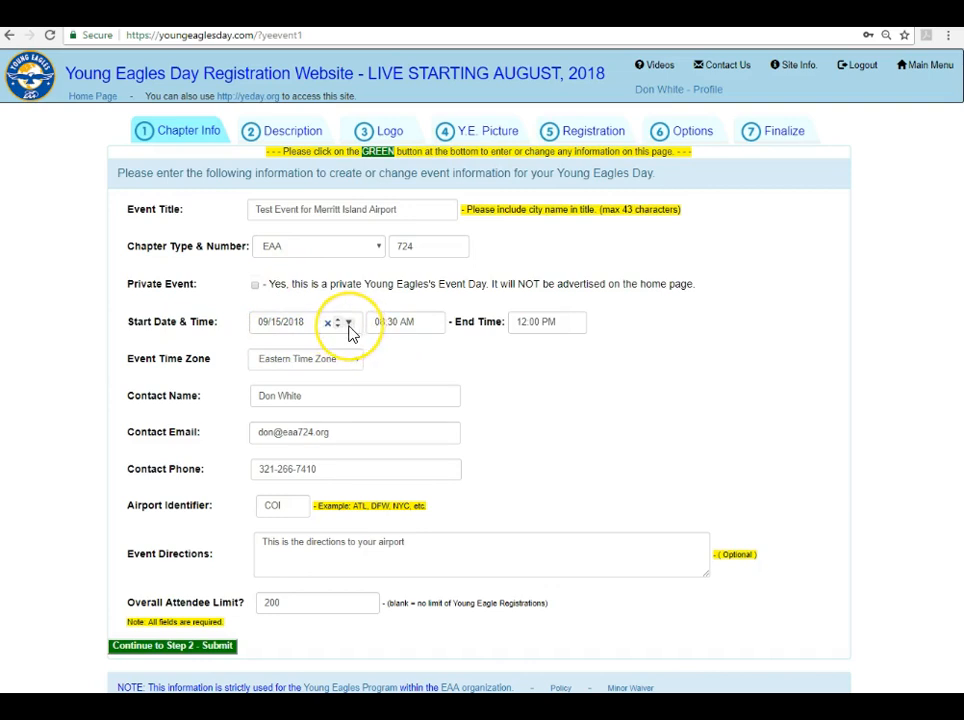
{"action": "left_click", "coordinate": [349, 323]}
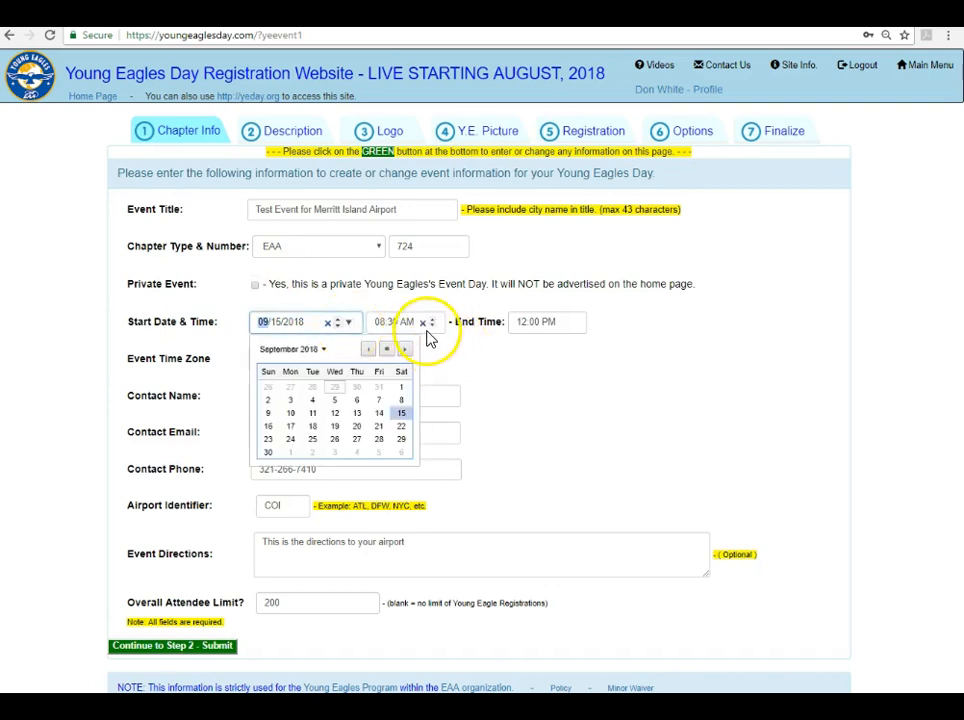
{"action": "left_click", "coordinate": [538, 346]}
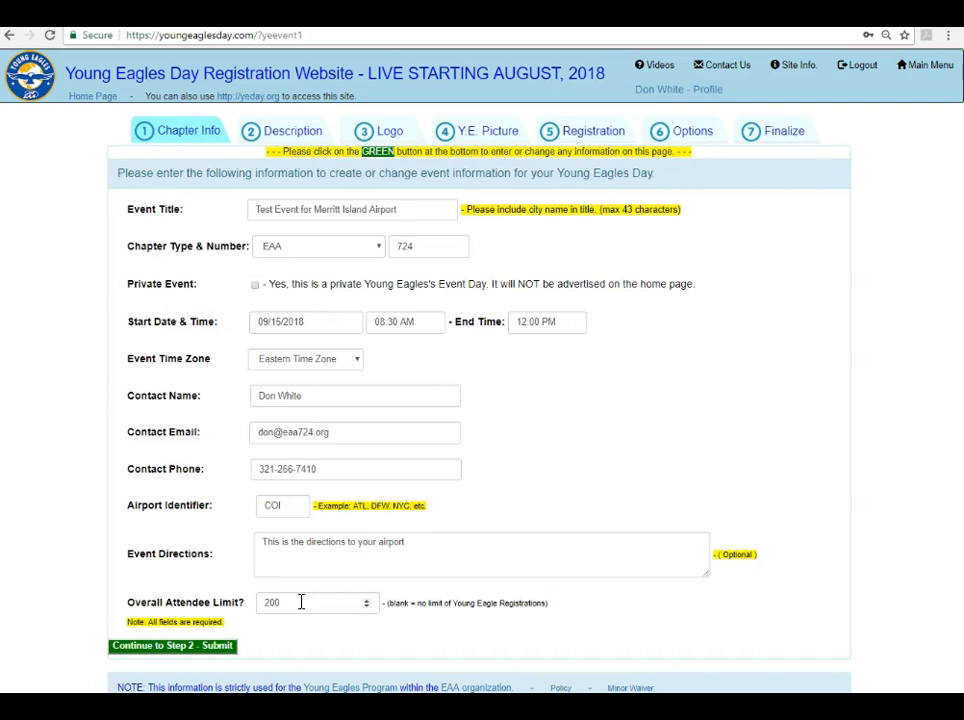
{"action": "left_click", "coordinate": [204, 649]}
Enter "This is a short description." as the rally description and submit it
{"action": "left_click", "coordinate": [209, 291]}
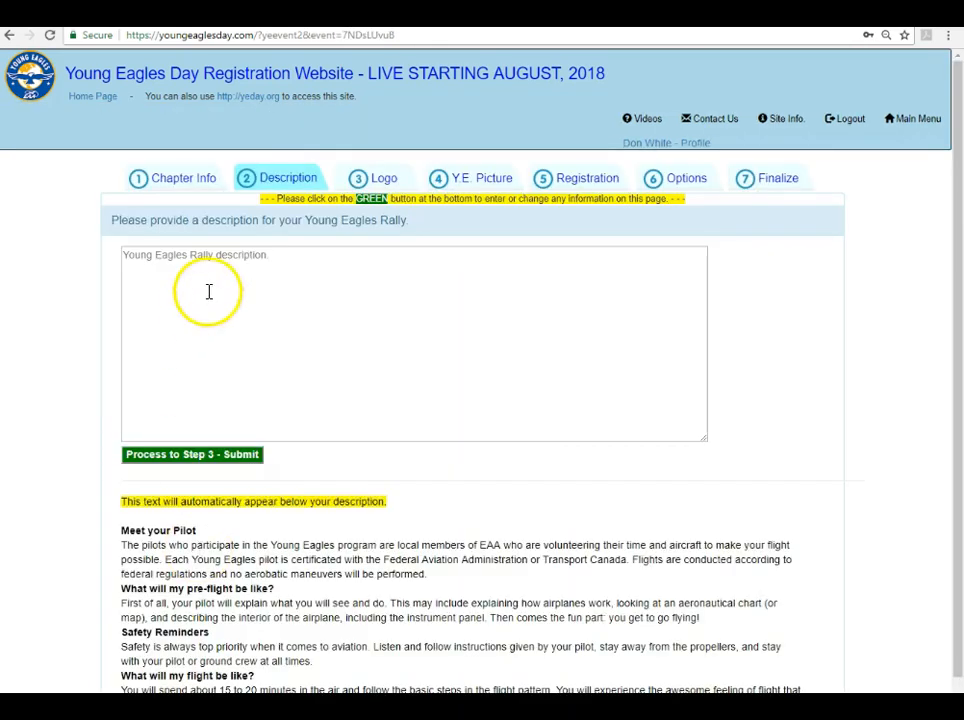
{"action": "left_click", "coordinate": [290, 260]}
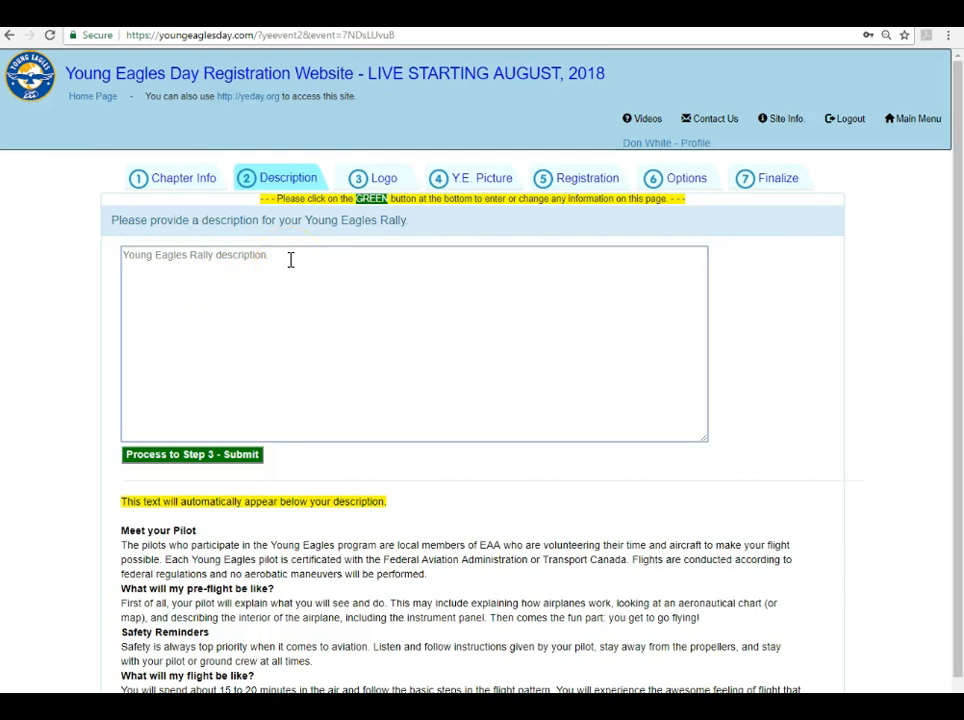
{"action": "type", "text": "This is a short description"}
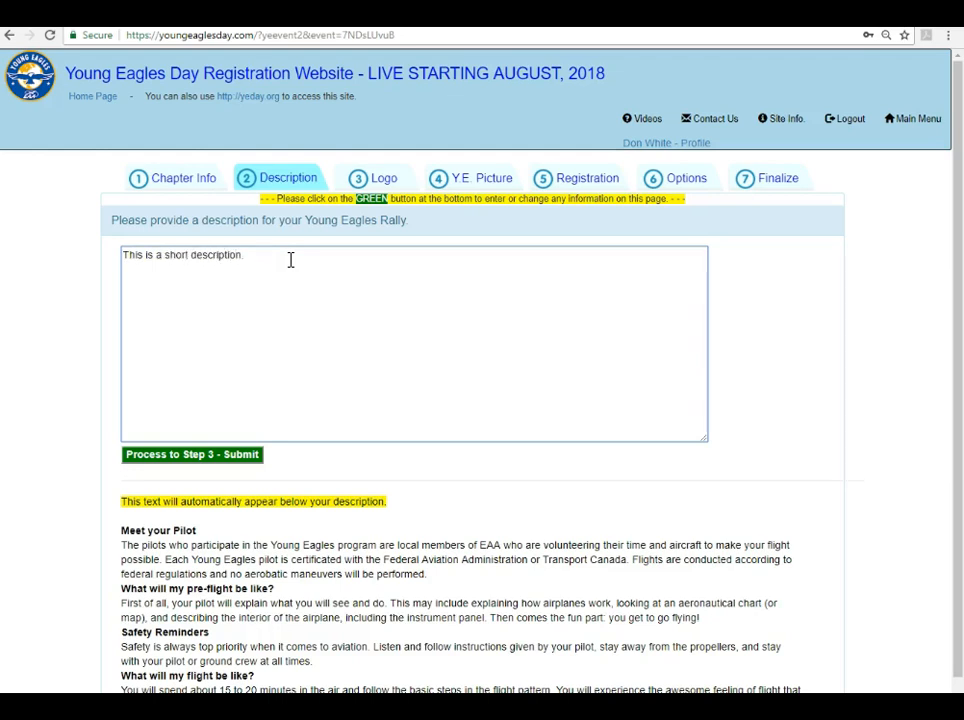
{"action": "left_click", "coordinate": [203, 455]}
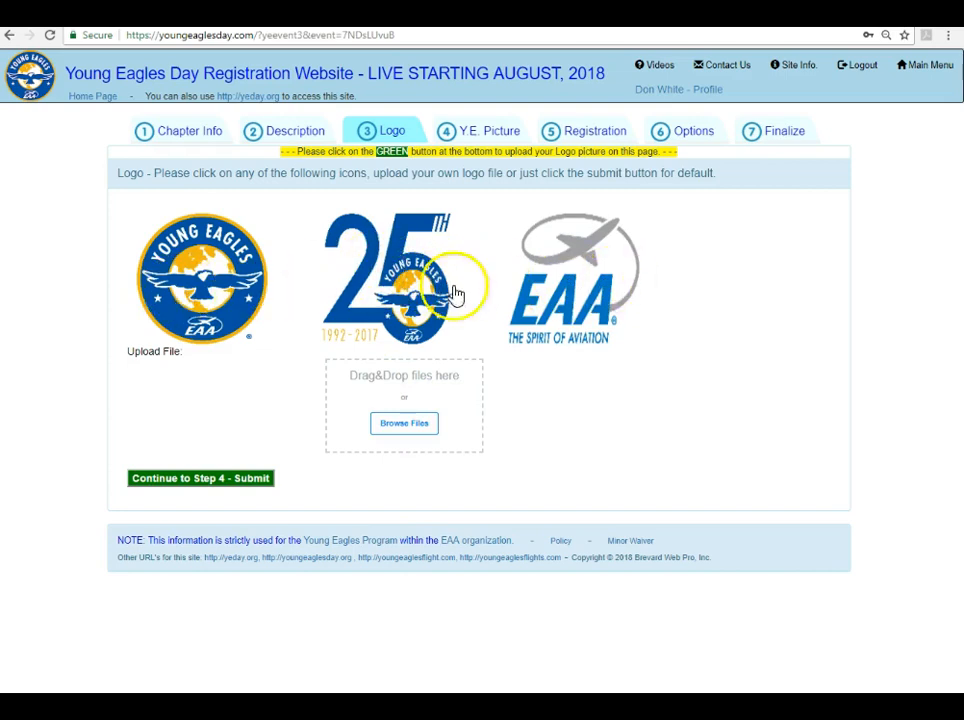
Choose the EAA "The Spirit of Aviation" logo for the event and continue with the default site picture
{"action": "left_click", "coordinate": [565, 300]}
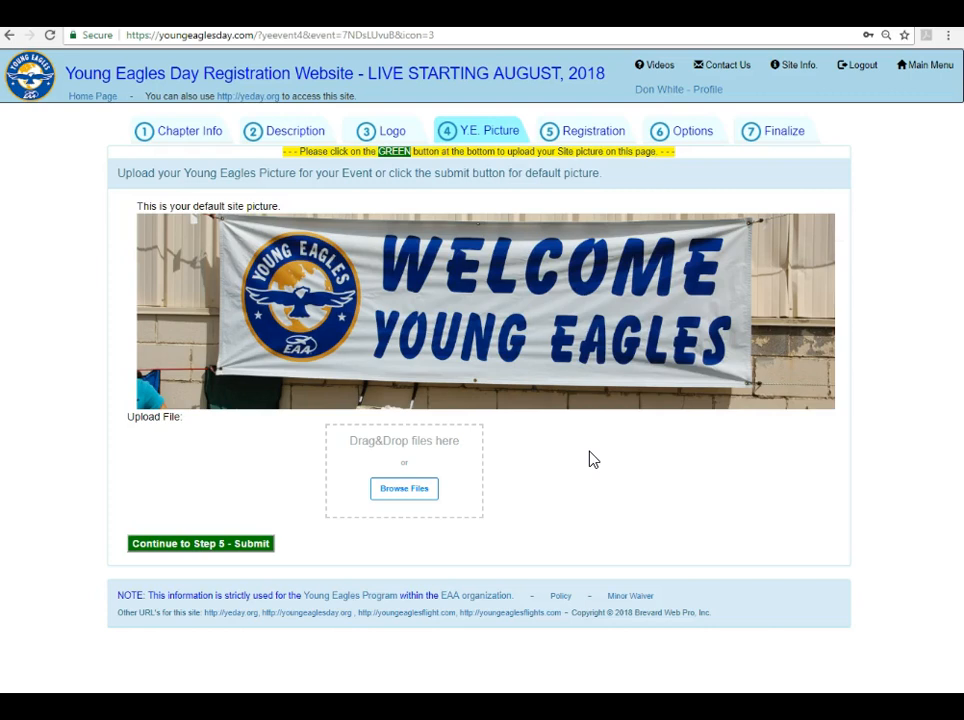
{"action": "left_click", "coordinate": [515, 306]}
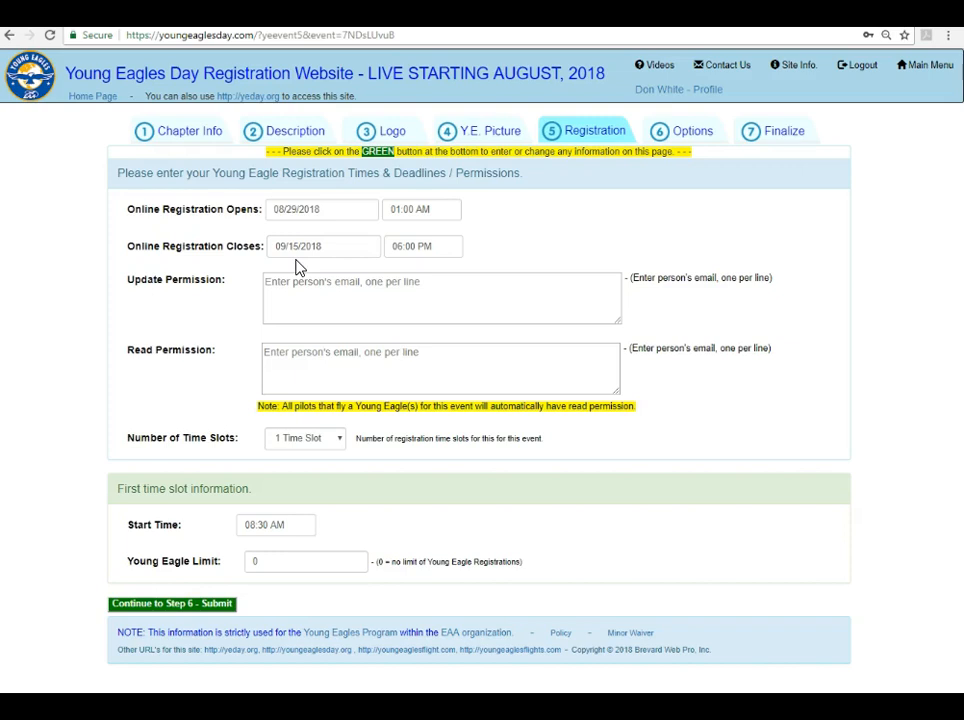
Leave the update and read permissions empty and set the number of registration time slots to 2
{"action": "left_click", "coordinate": [445, 284]}
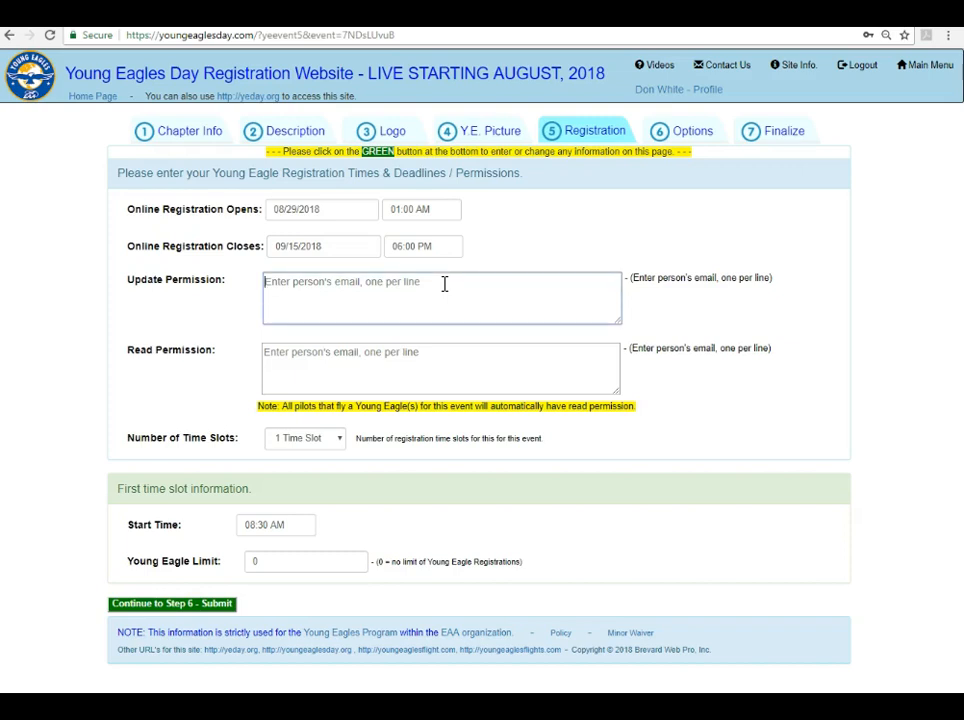
{"action": "left_click", "coordinate": [457, 364]}
{"action": "left_click", "coordinate": [341, 443]}
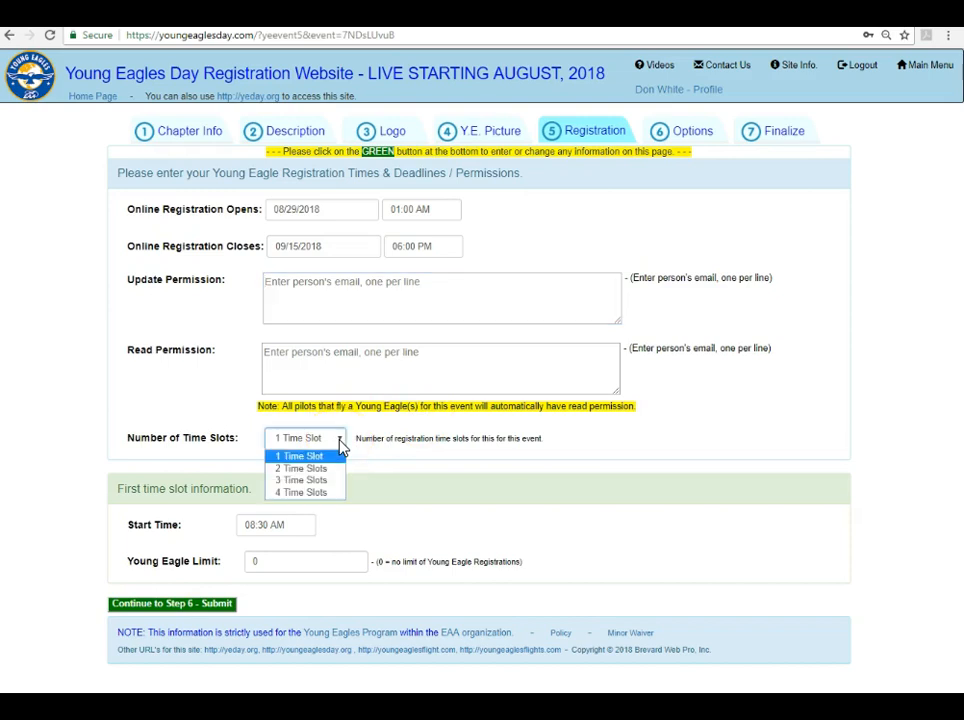
{"action": "left_click", "coordinate": [296, 469]}
Set the Young Eagle limit to 100 for both time slots and submit the registration settings
{"action": "scroll", "coordinate": [47, 448], "scroll_direction": "down", "scroll_amount": 1}
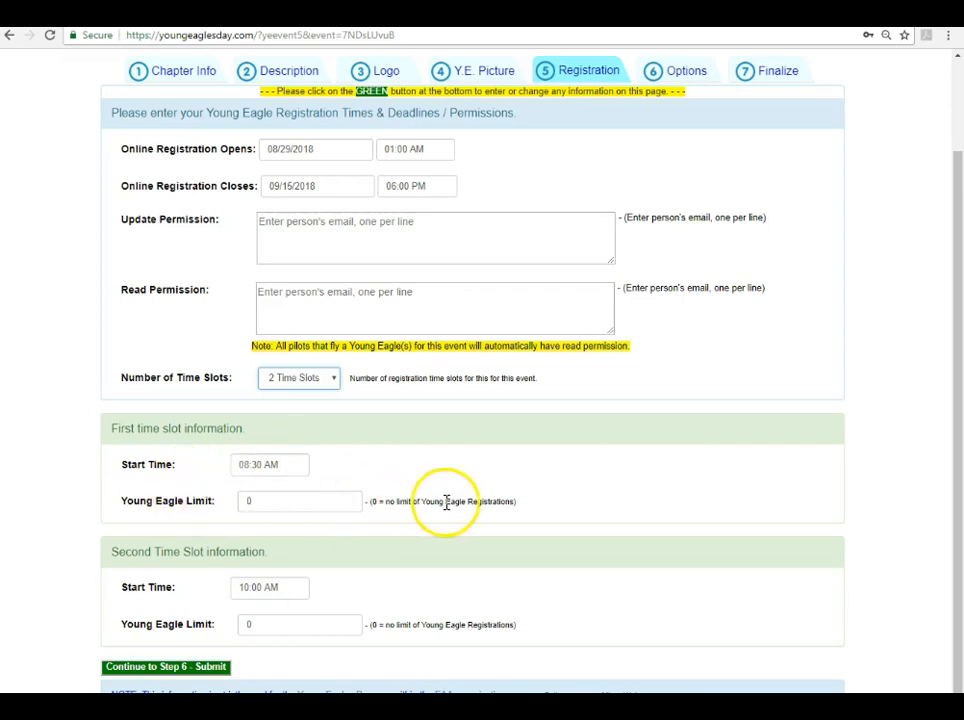
{"action": "left_click", "coordinate": [263, 502]}
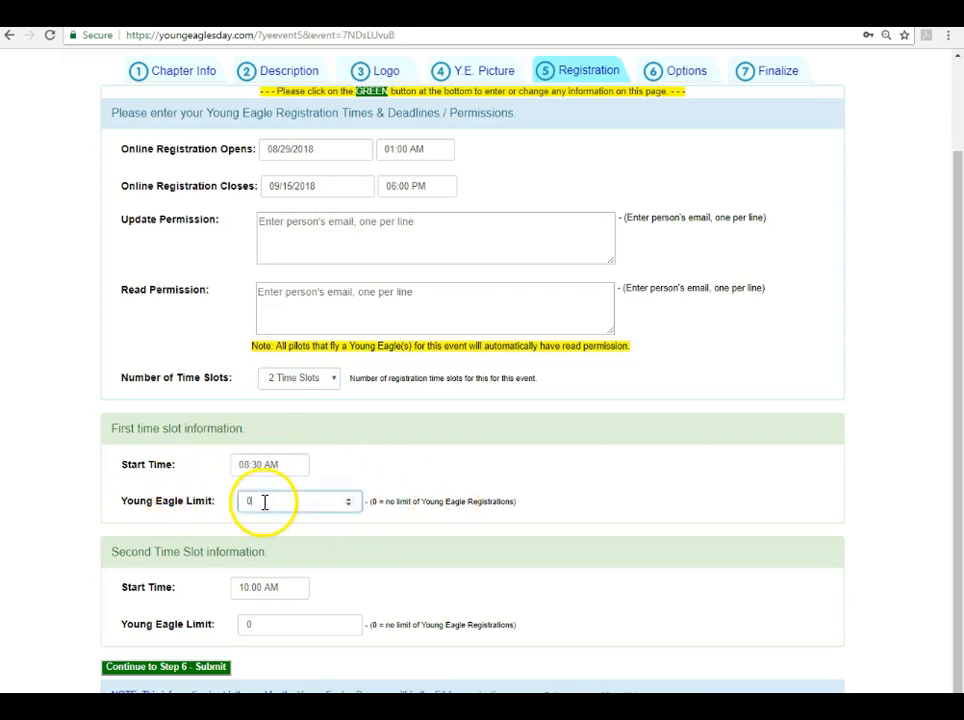
{"action": "key", "text": "BackSpace"}
{"action": "type", "text": "100"}
{"action": "left_click", "coordinate": [270, 627]}
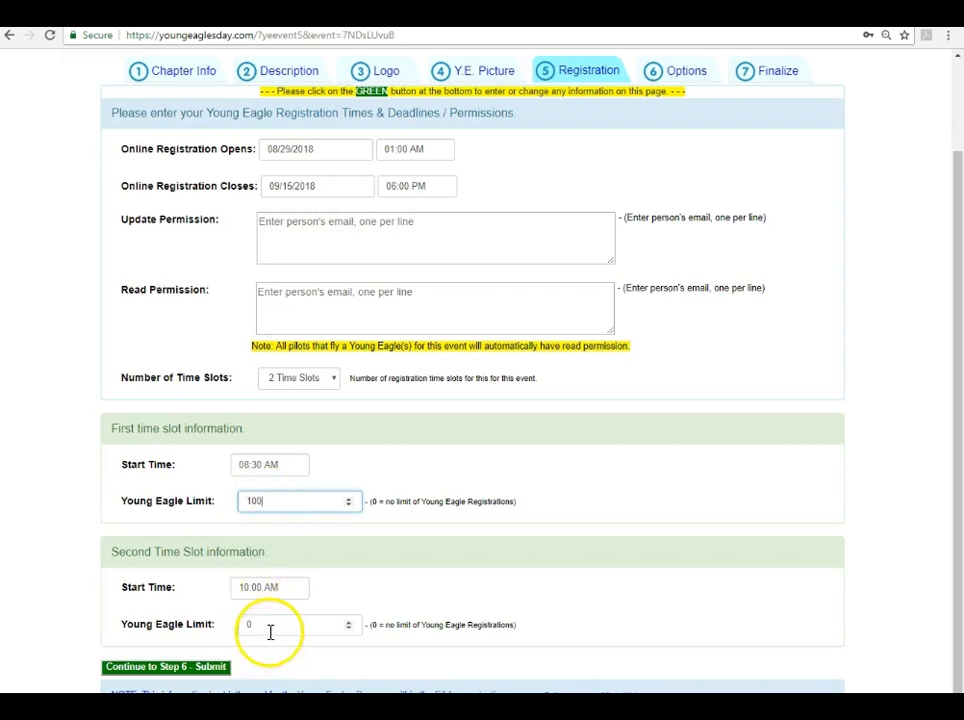
{"action": "key", "text": "BackSpace"}
{"action": "type", "text": "100"}
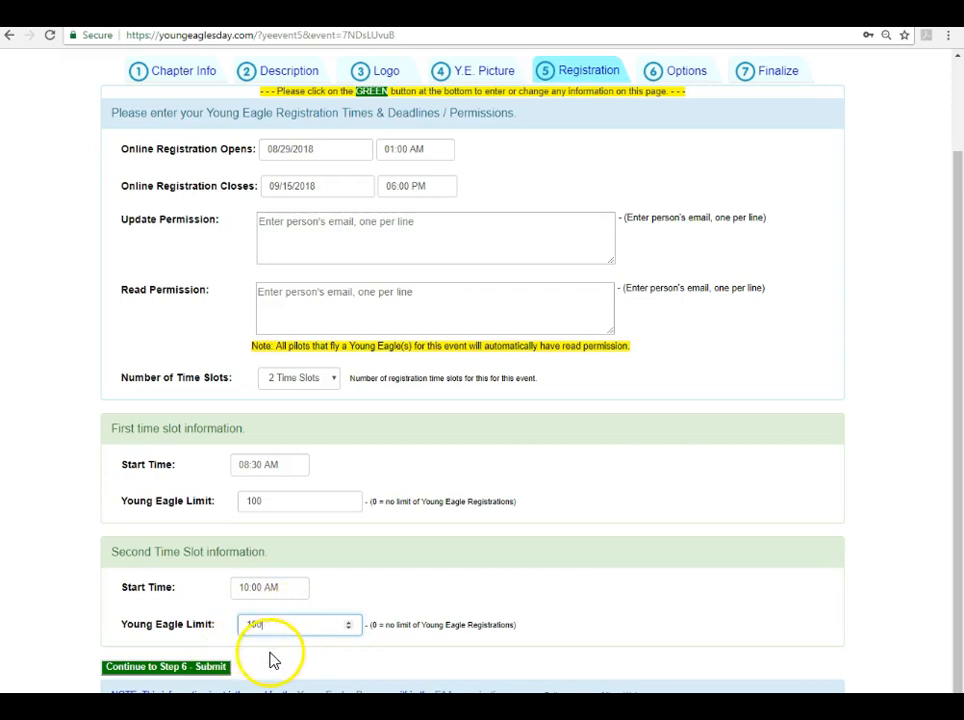
{"action": "left_click", "coordinate": [166, 667]}
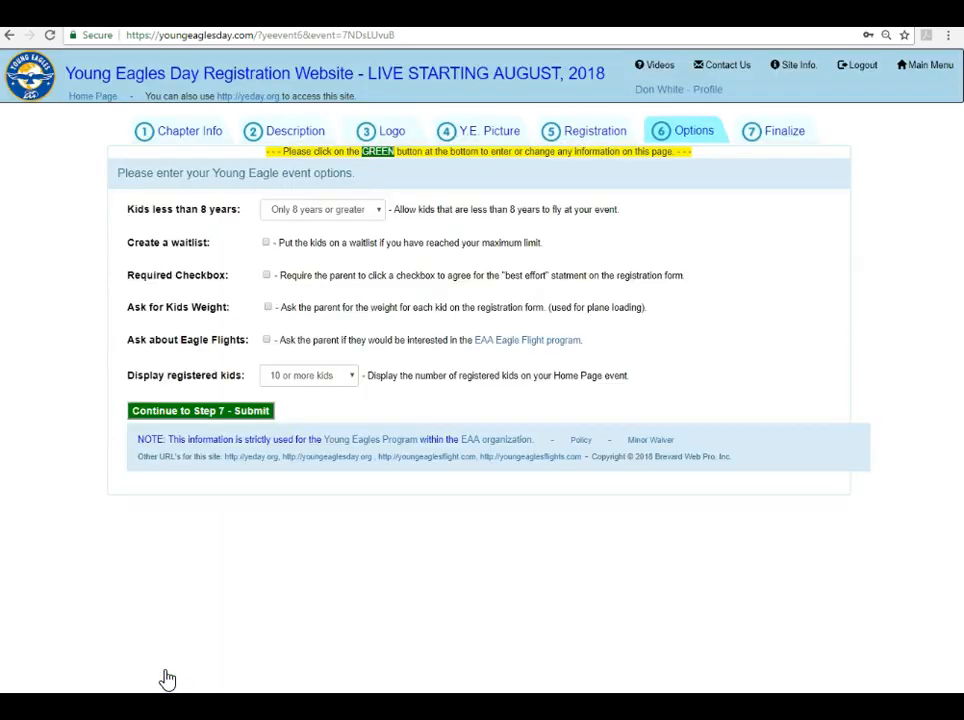
Set the minimum age option to Allow 7 years old, leaving the waitlist off
{"action": "left_click", "coordinate": [331, 212]}
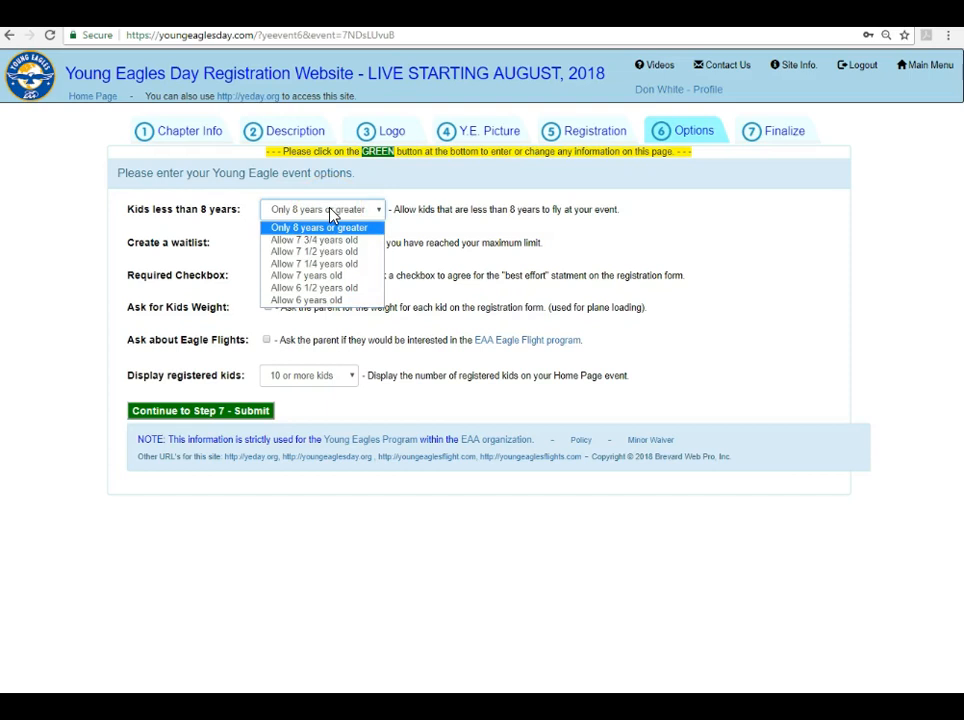
{"action": "left_click", "coordinate": [322, 278]}
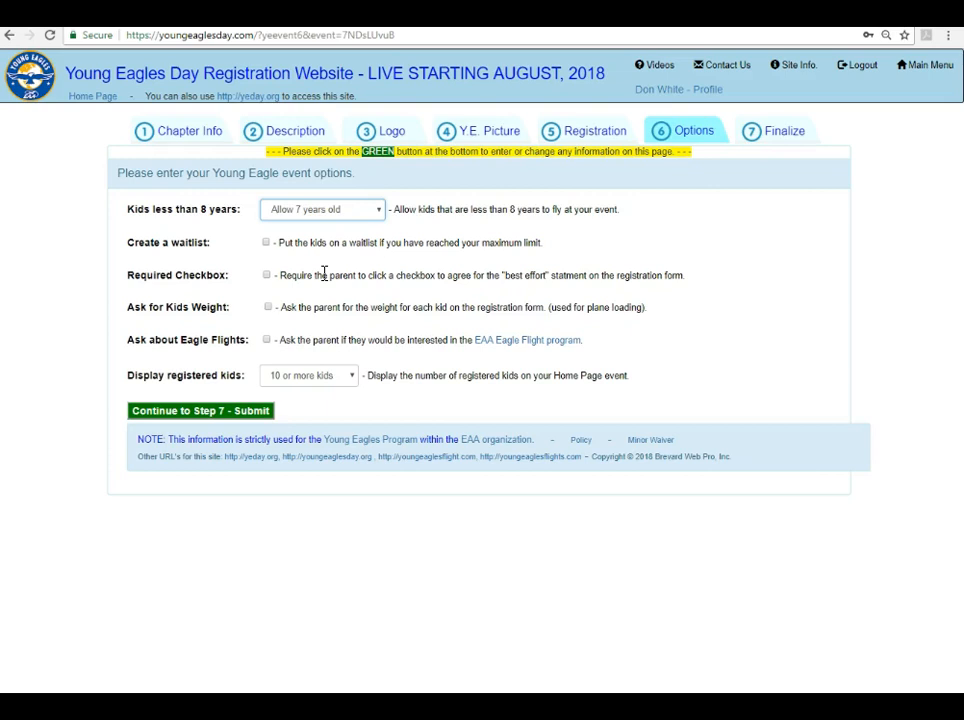
{"action": "left_click", "coordinate": [345, 218]}
{"action": "left_click", "coordinate": [265, 241]}
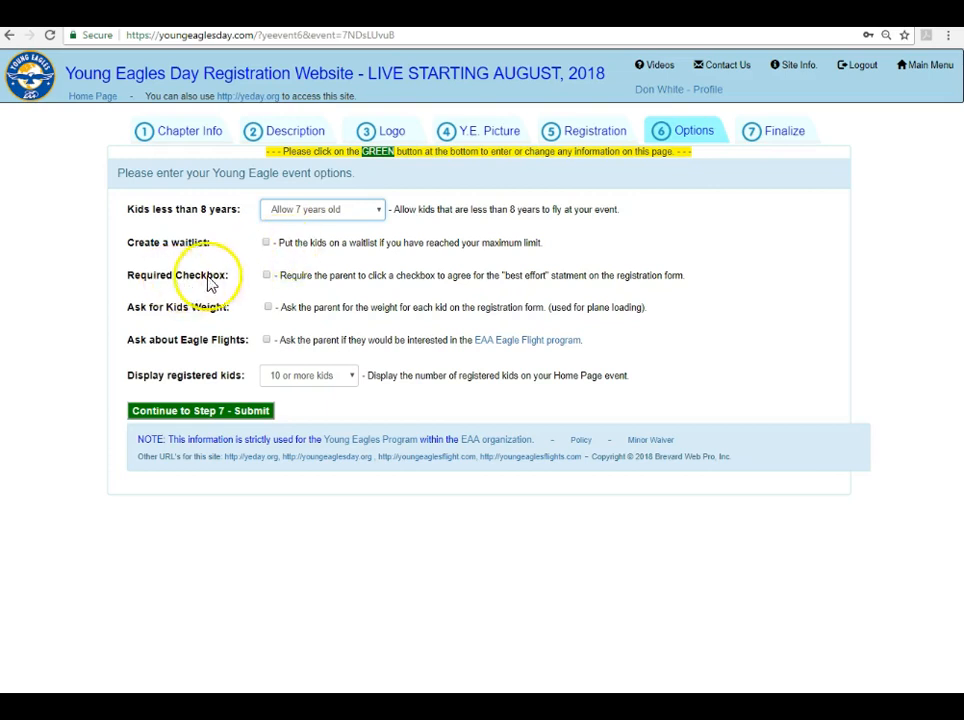
Turn on the required "best effort" checkbox, the kids' weight question and the Eagle Flights question
{"action": "left_click", "coordinate": [267, 276]}
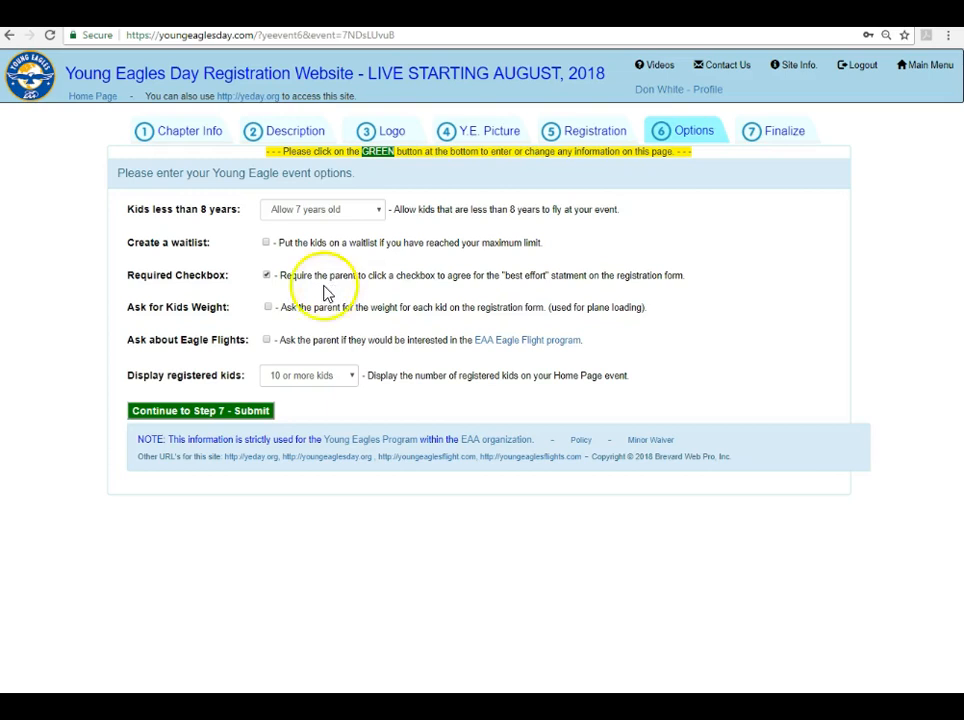
{"action": "left_click", "coordinate": [268, 308]}
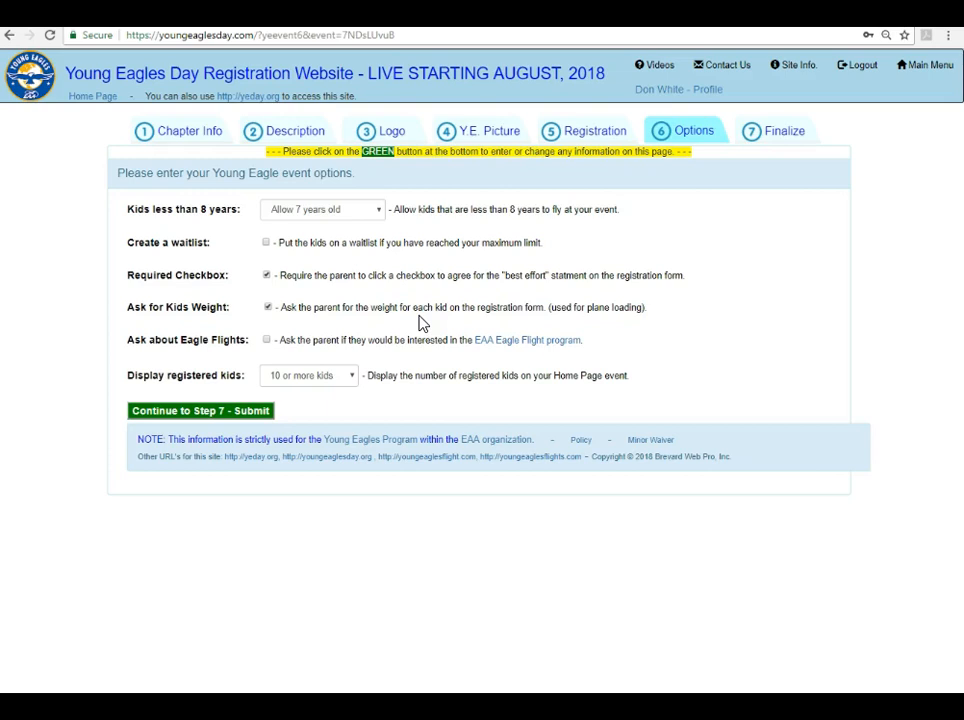
{"action": "left_click", "coordinate": [266, 341]}
Try the "1 or more kids" and "Do not Display" settings for displaying registered kids
{"action": "left_click", "coordinate": [299, 382]}
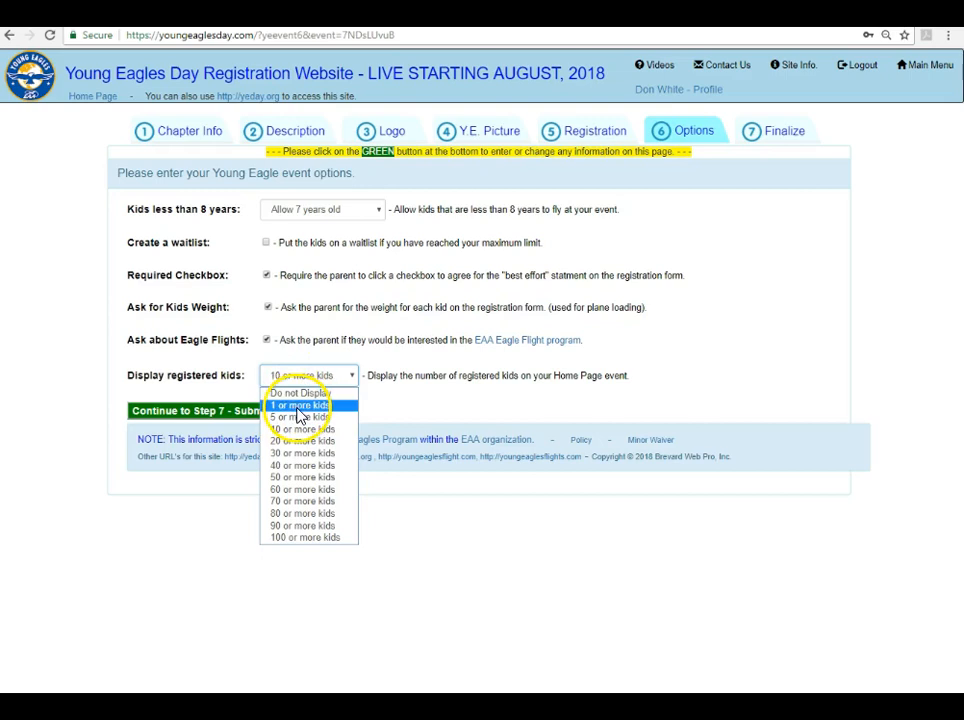
{"action": "left_click", "coordinate": [298, 407]}
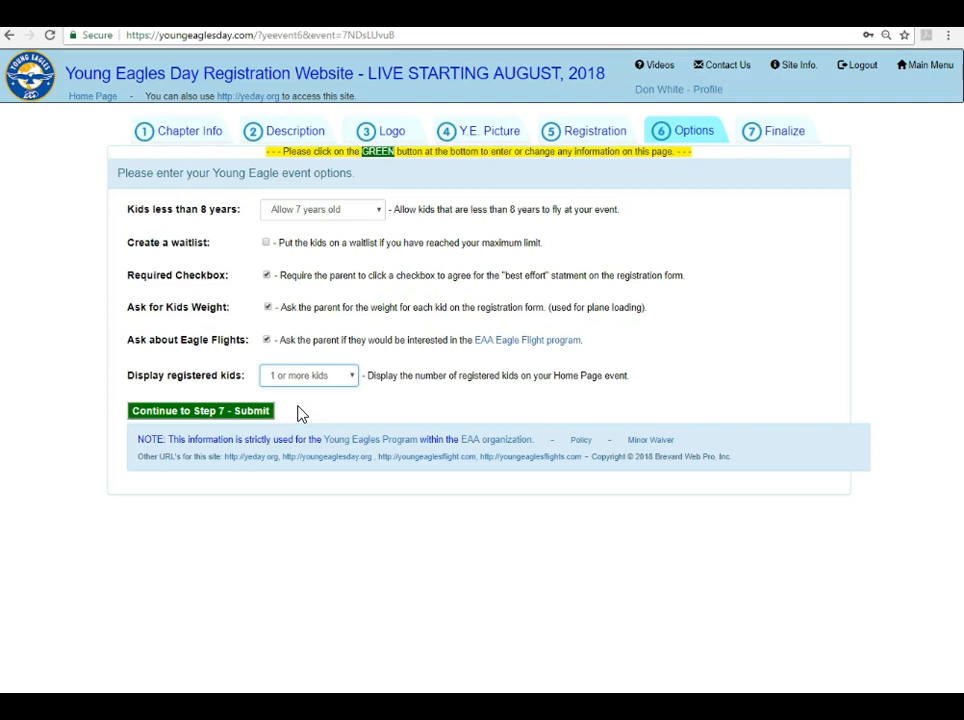
{"action": "left_click", "coordinate": [312, 386]}
{"action": "left_click", "coordinate": [300, 393]}
Set the display of registered kids to "1 or more kids" and submit the event options
{"action": "left_click", "coordinate": [307, 381]}
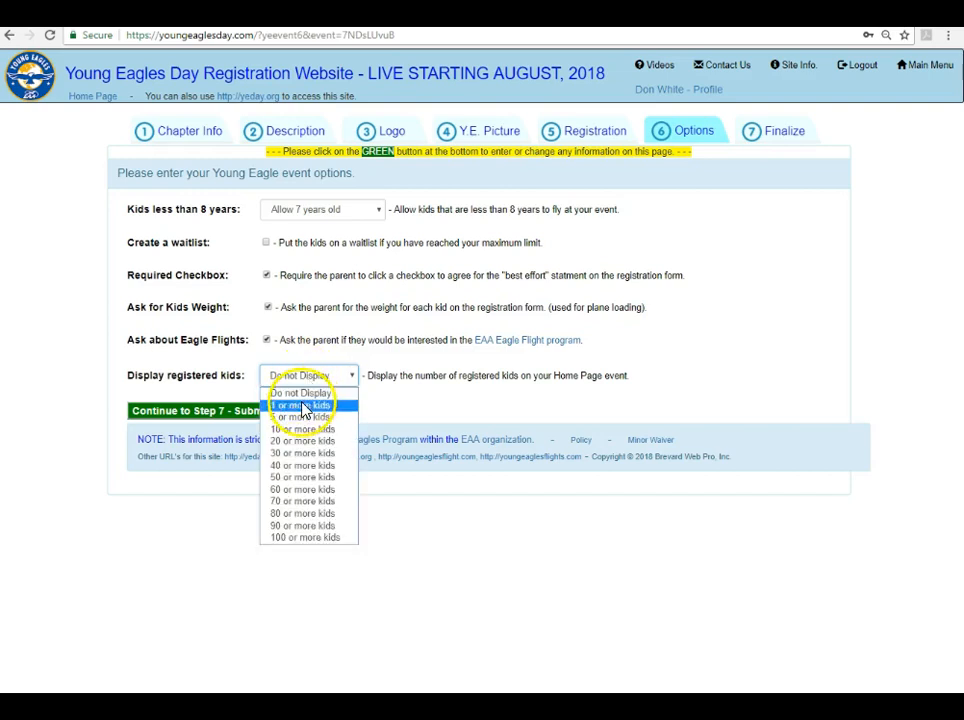
{"action": "left_click", "coordinate": [303, 405]}
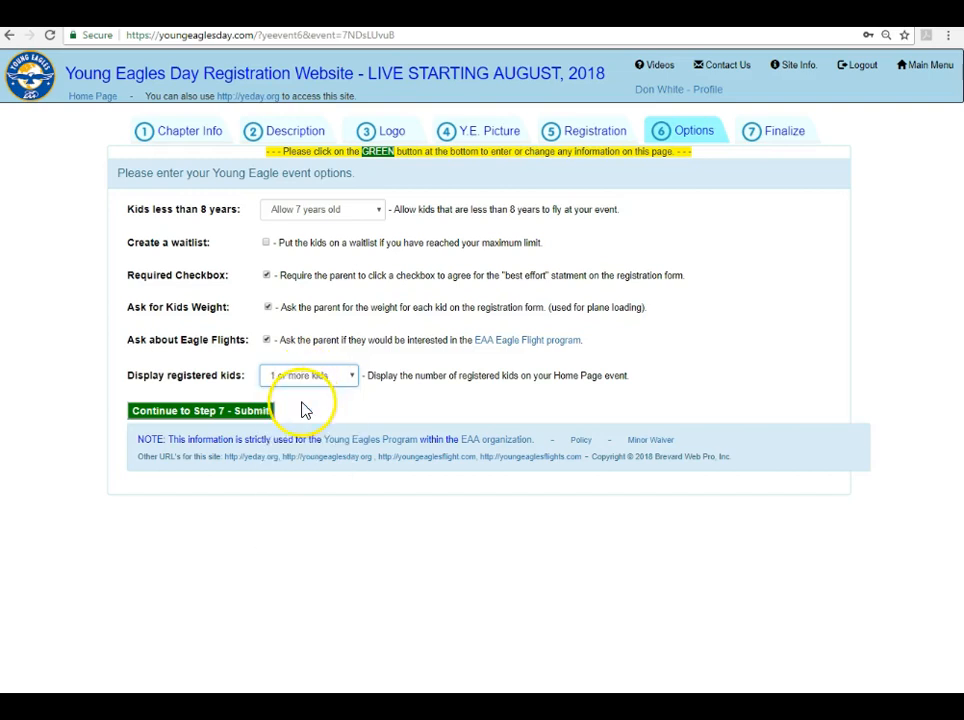
{"action": "left_click", "coordinate": [209, 411]}
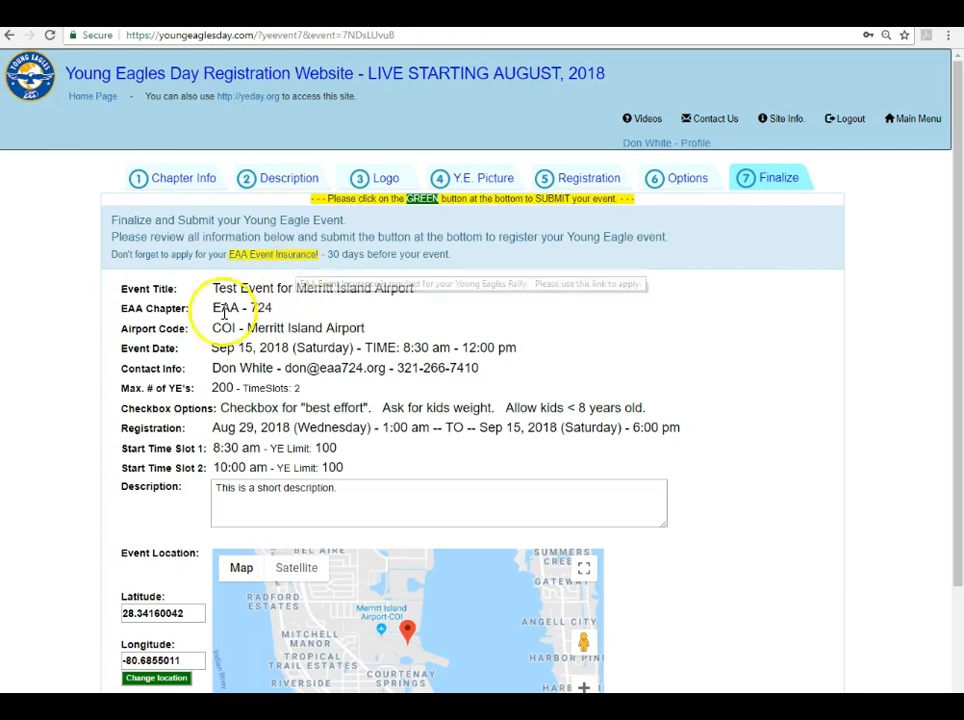
Review the event summary and location map, and finalize and register the Young Eagles event
{"action": "scroll", "coordinate": [84, 337], "scroll_direction": "down", "scroll_amount": 1}
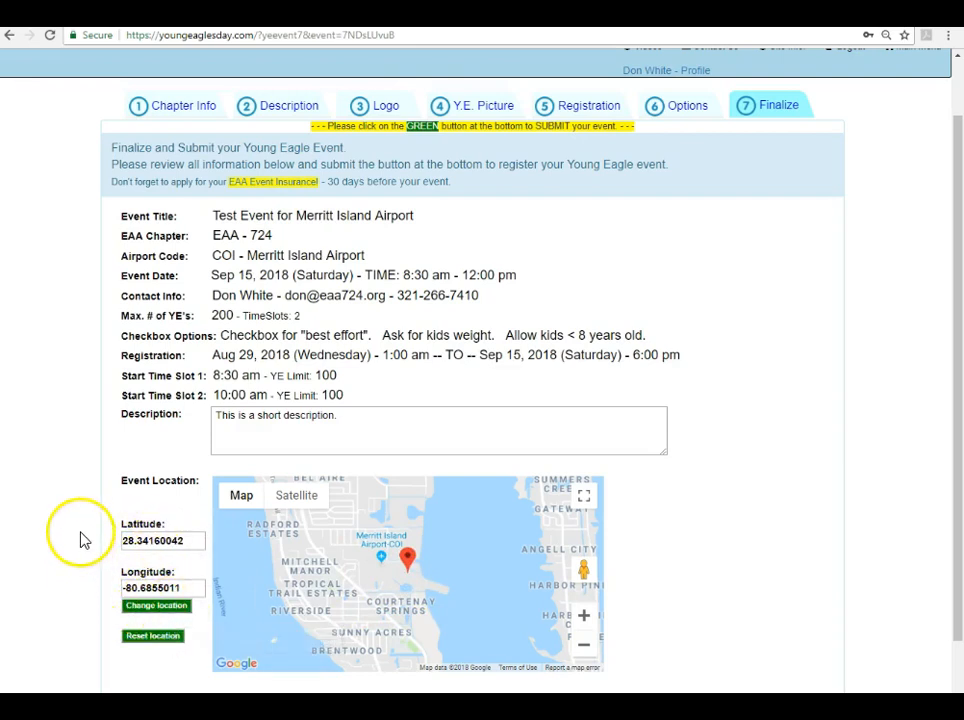
{"action": "scroll", "coordinate": [84, 540], "scroll_direction": "down", "scroll_amount": 2}
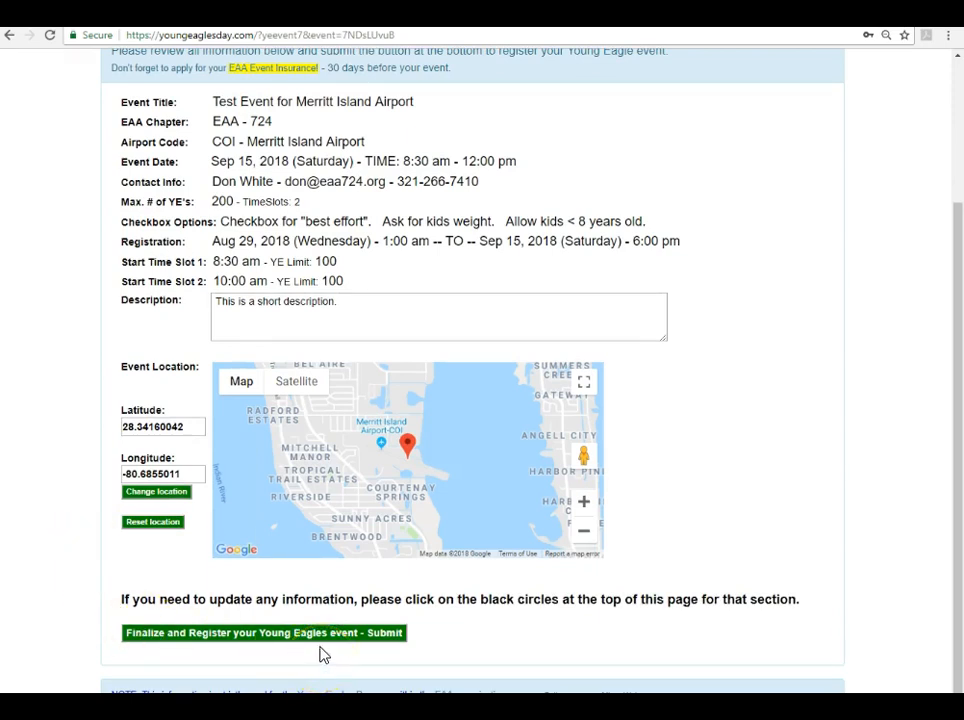
{"action": "left_click", "coordinate": [258, 633]}
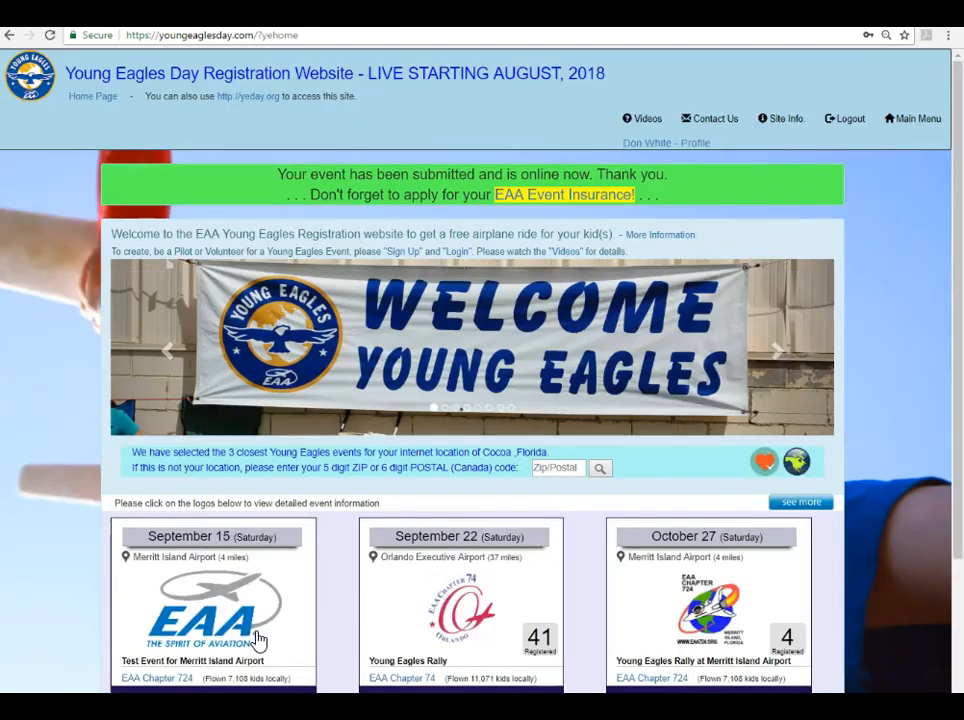
Open the September 15 Test Event for Merritt Island Airport and review its description, registration section and location map
{"action": "scroll", "coordinate": [50, 465], "scroll_direction": "down", "scroll_amount": 3}
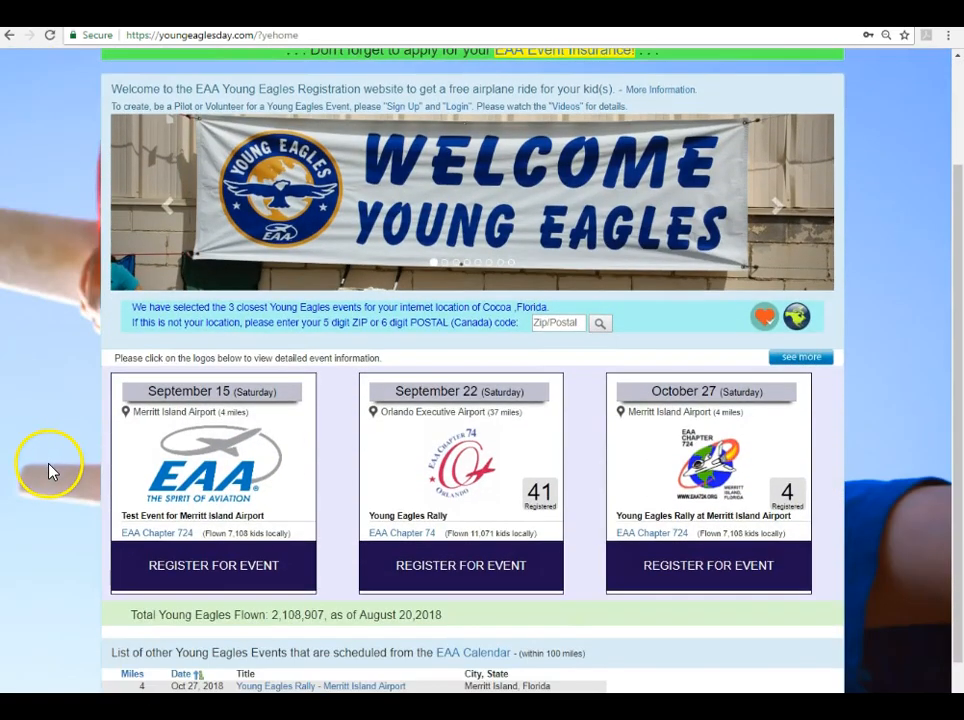
{"action": "scroll", "coordinate": [50, 470], "scroll_direction": "down", "scroll_amount": 2}
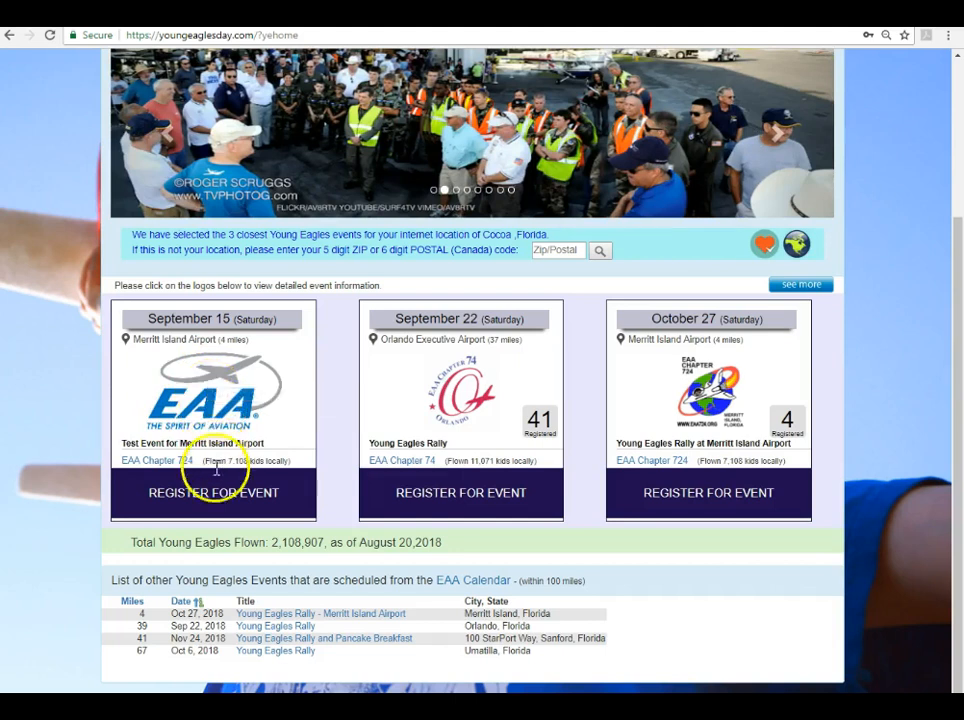
{"action": "left_click", "coordinate": [206, 387]}
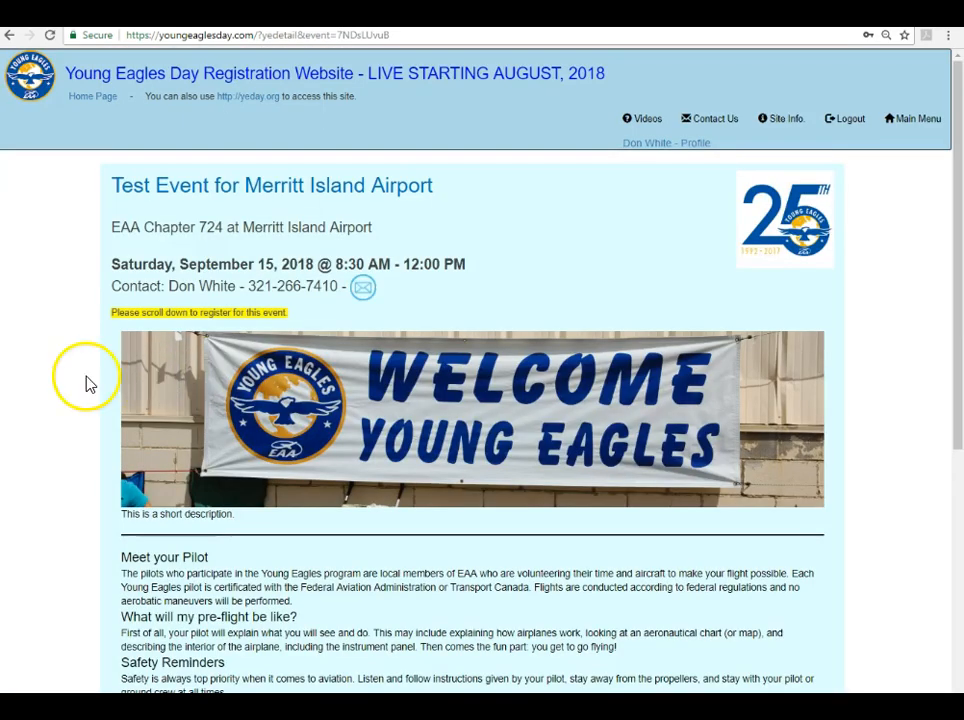
{"action": "scroll", "coordinate": [86, 383], "scroll_direction": "down", "scroll_amount": 4}
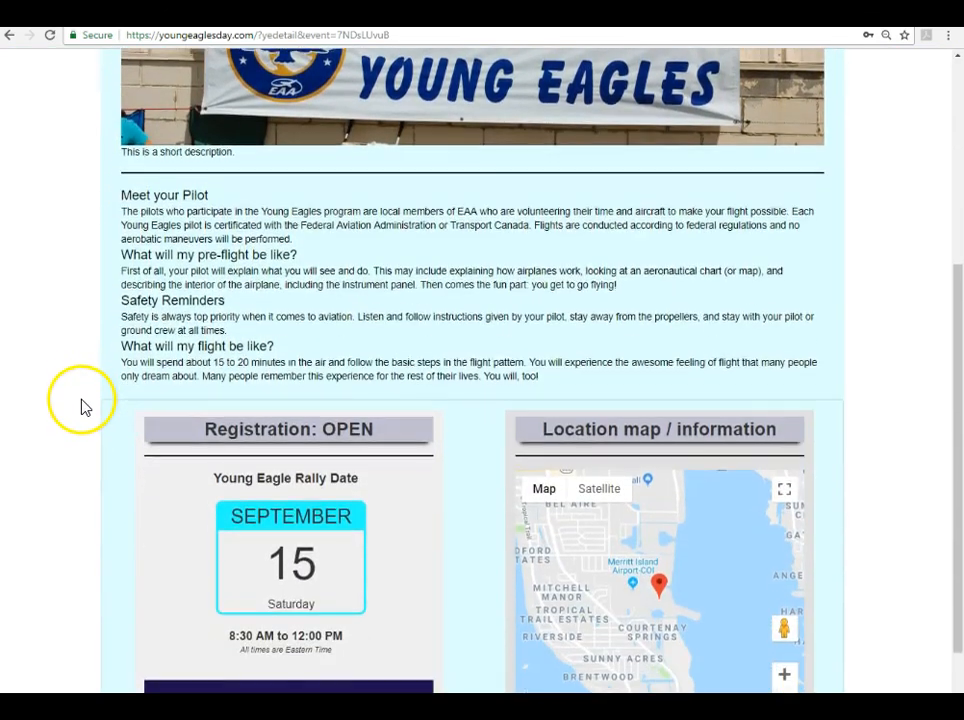
{"action": "scroll", "coordinate": [84, 408], "scroll_direction": "down", "scroll_amount": 2}
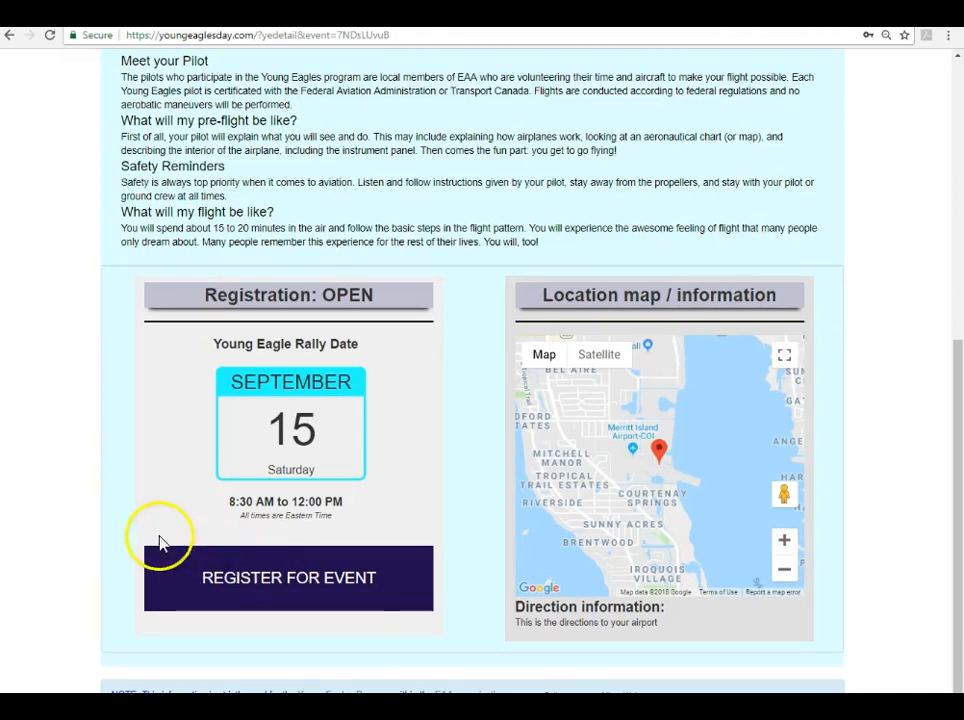
Return to the home page and reload it to review the listing of nearby Young Eagles events
{"action": "left_click", "coordinate": [8, 37]}
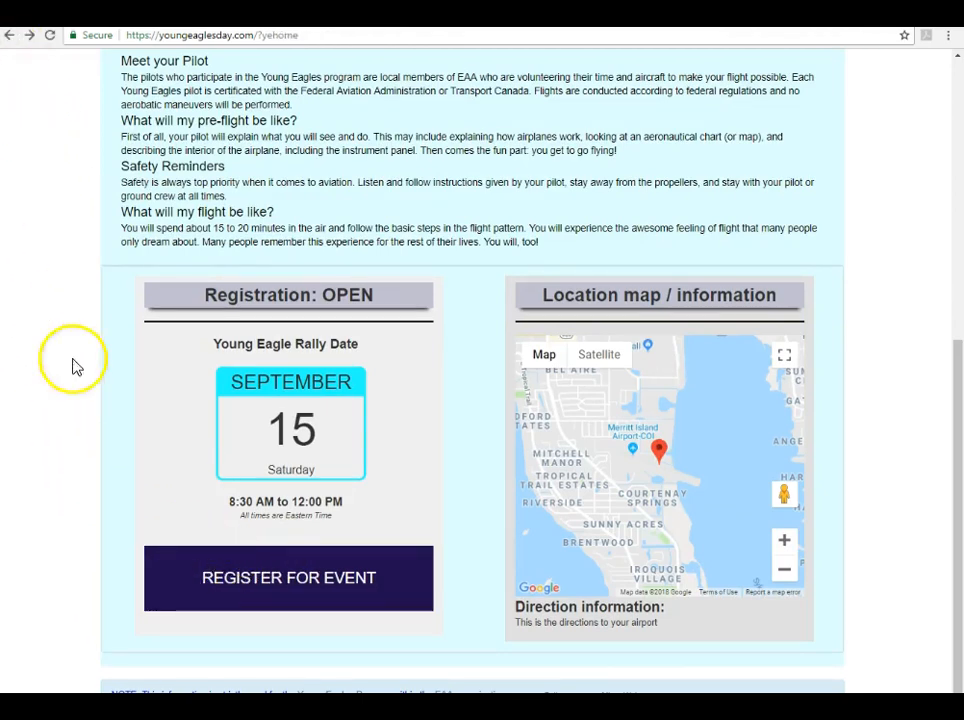
{"action": "key", "text": "F5"}
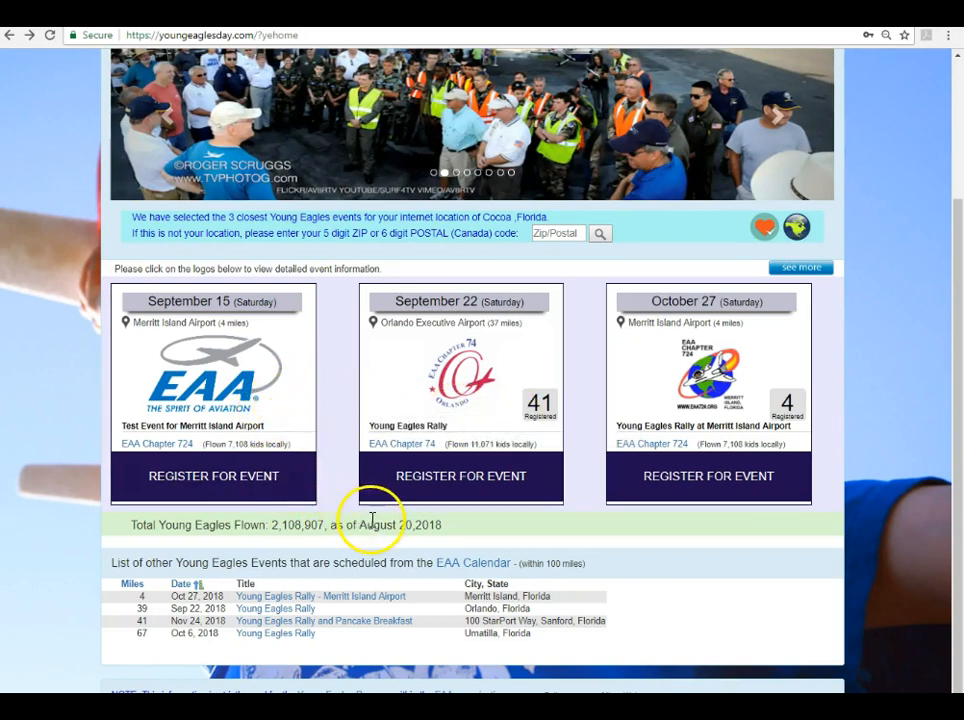
{"action": "scroll", "coordinate": [71, 516], "scroll_direction": "up", "scroll_amount": 3}
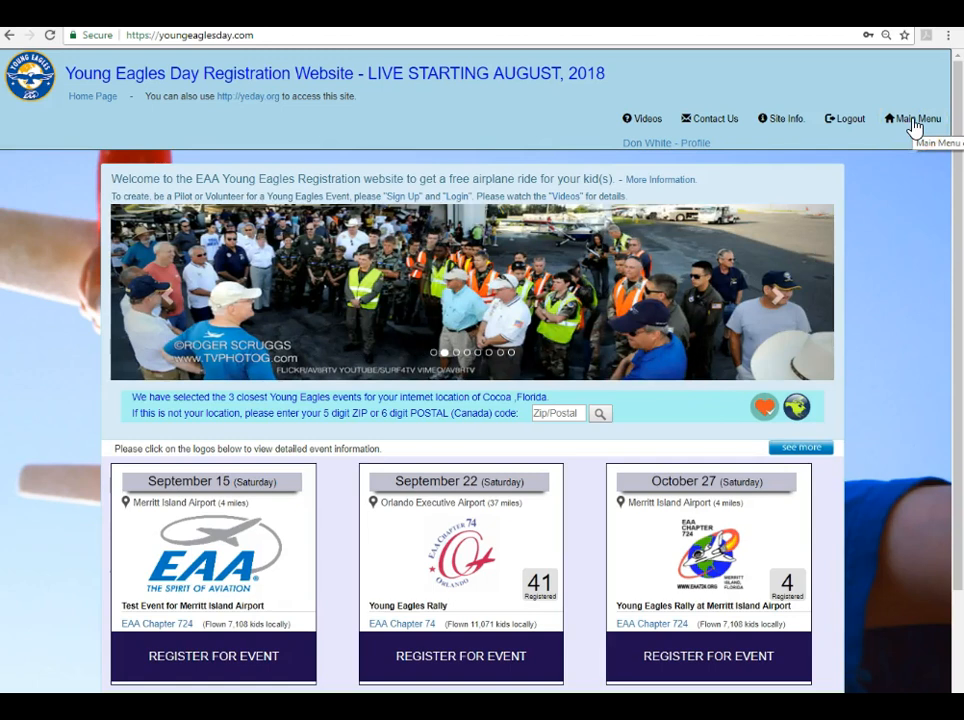
Open the September 8 Test Event for Merritt Island for editing from your future events and go to its Registration step
{"action": "left_click", "coordinate": [911, 126]}
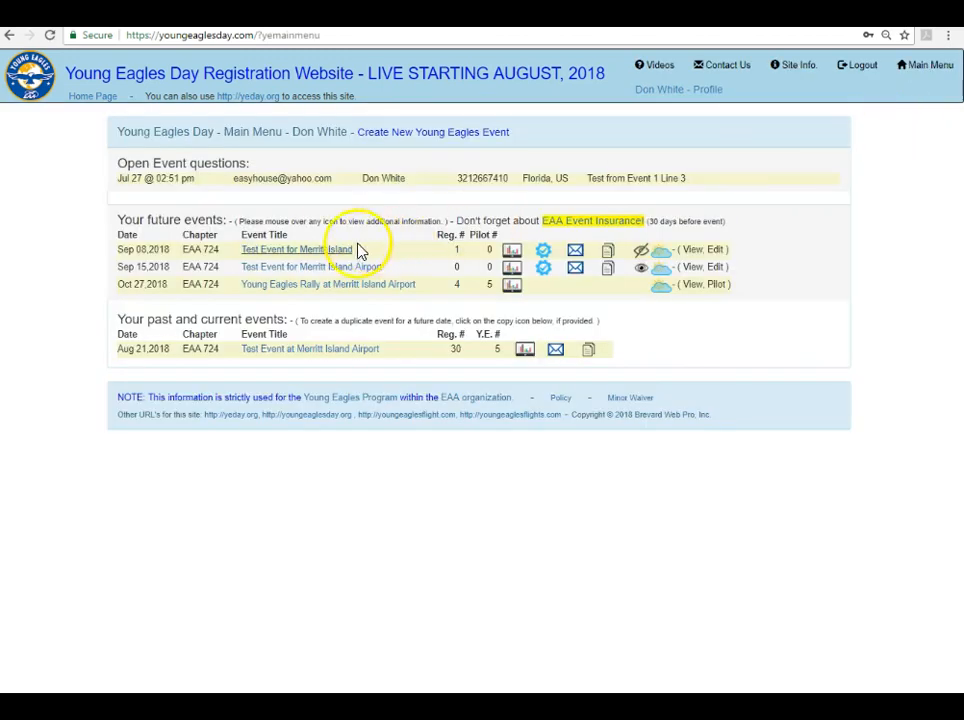
{"action": "left_click", "coordinate": [545, 255]}
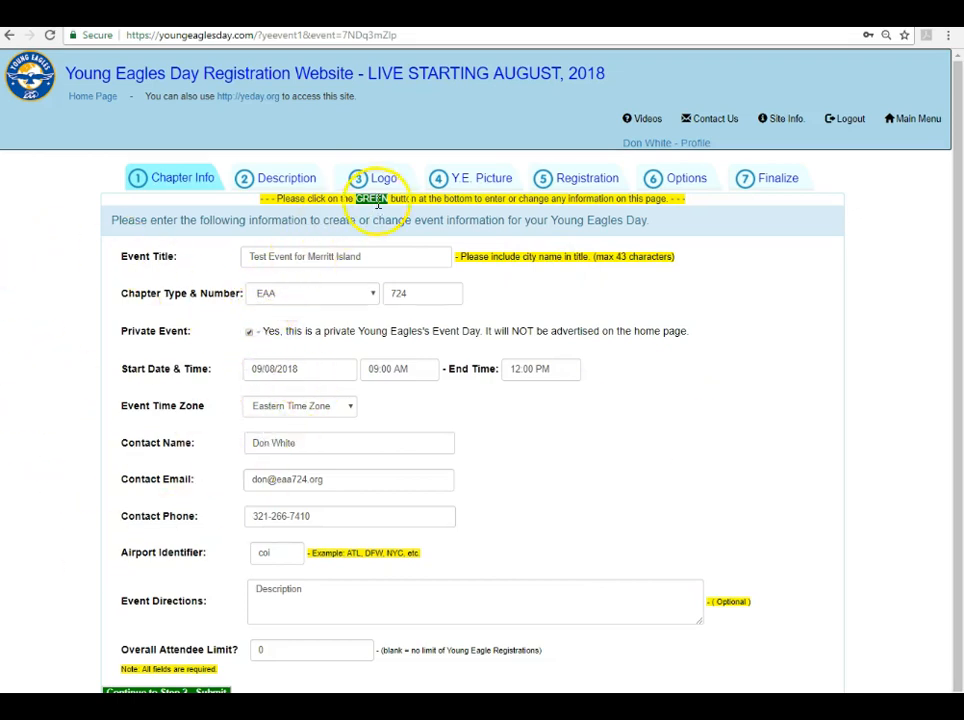
{"action": "left_click", "coordinate": [592, 183]}
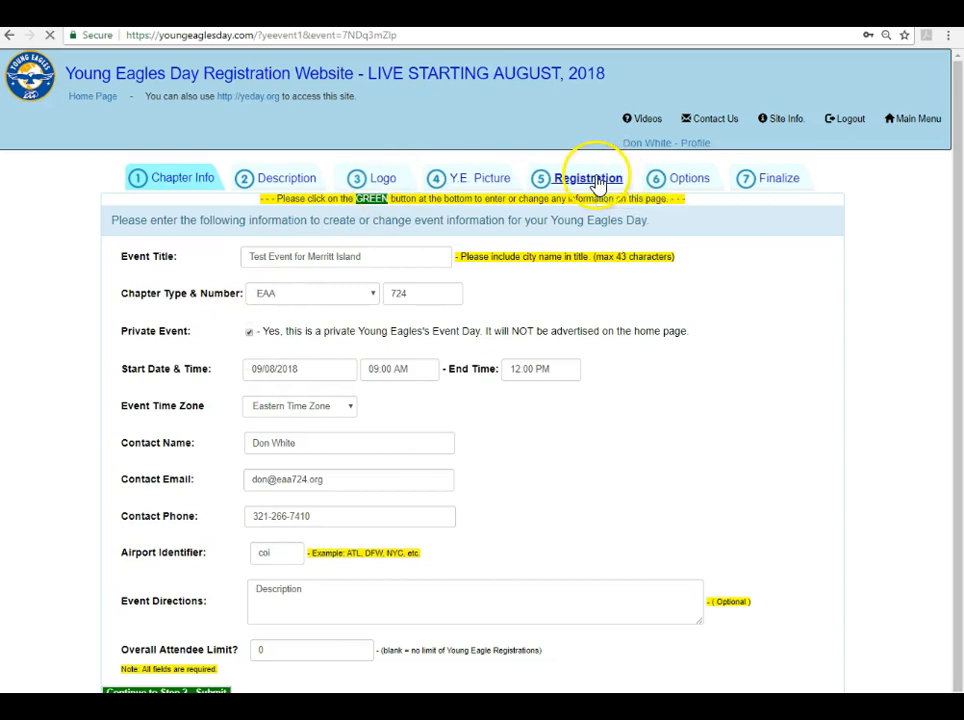